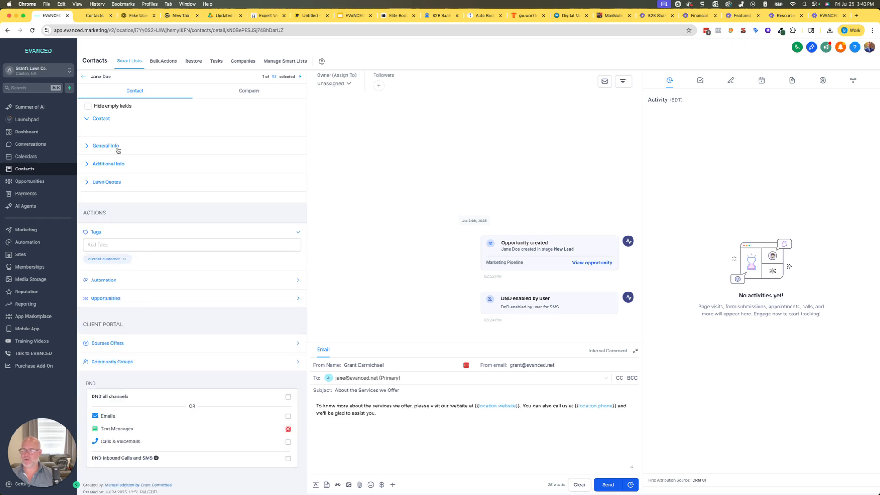
Expand the Lawn Quotes fields on the open contact record to view the yard size and requested services
{"action": "scroll", "coordinate": [110, 184], "scroll_direction": "down", "scroll_amount": 1}
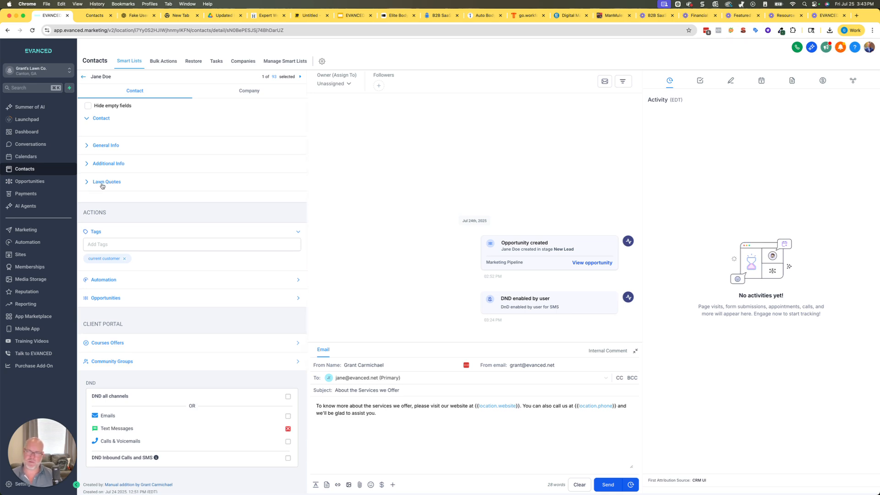
{"action": "left_click", "coordinate": [103, 184]}
{"action": "scroll", "coordinate": [118, 225], "scroll_direction": "up", "scroll_amount": 1}
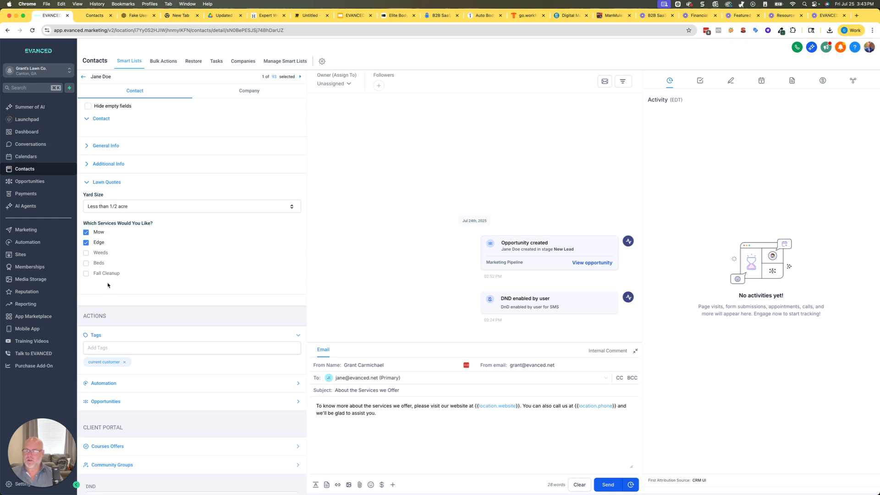
Open the Lawn Survey in the survey builder, review the fields on its slides, and return to the survey list
{"action": "left_click", "coordinate": [30, 255]}
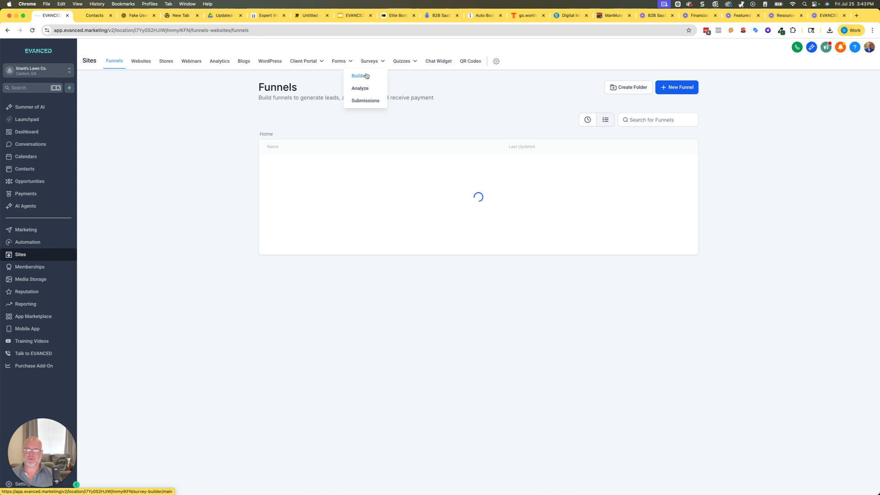
{"action": "left_click", "coordinate": [367, 75]}
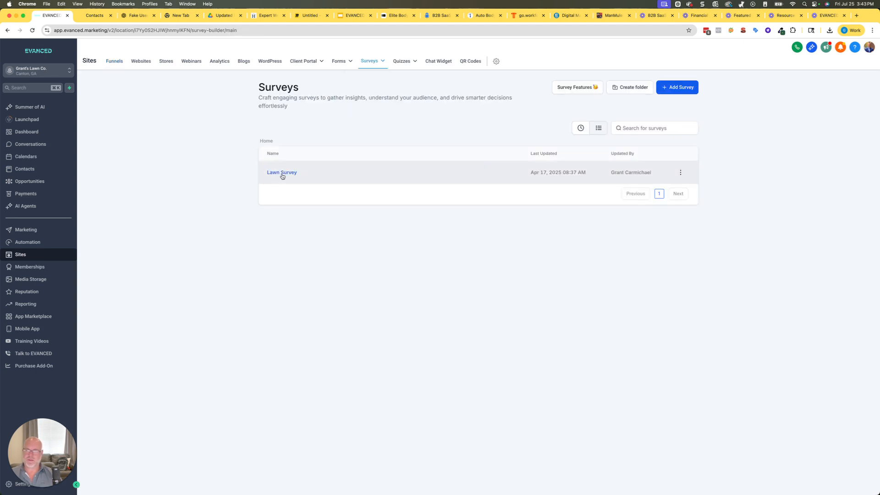
{"action": "left_click", "coordinate": [282, 174]}
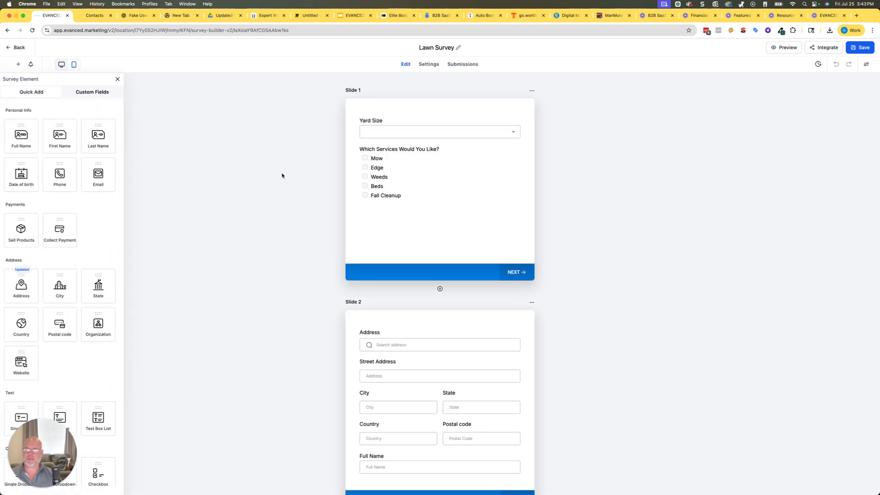
{"action": "scroll", "coordinate": [393, 185], "scroll_direction": "down", "scroll_amount": 3}
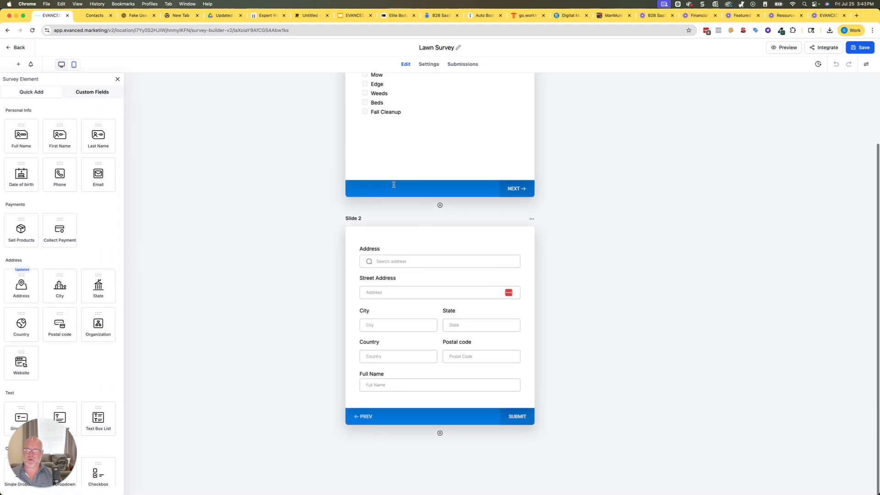
{"action": "scroll", "coordinate": [394, 185], "scroll_direction": "up", "scroll_amount": 3}
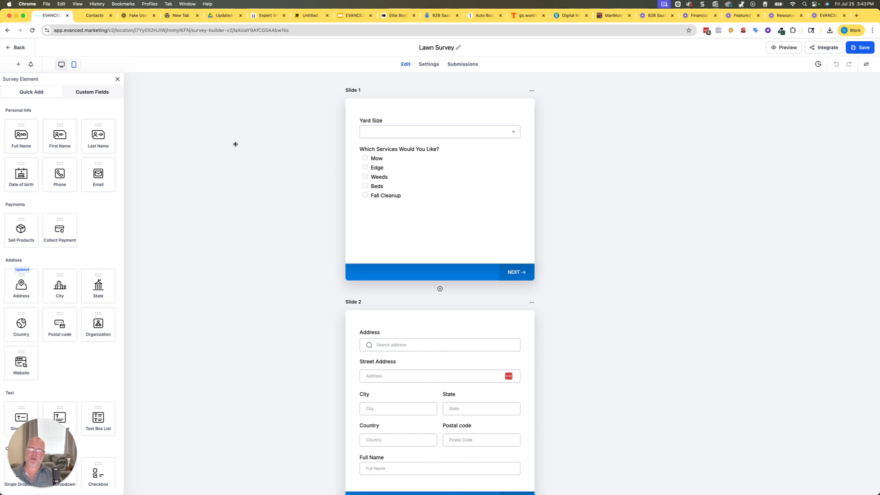
{"action": "left_click", "coordinate": [20, 48]}
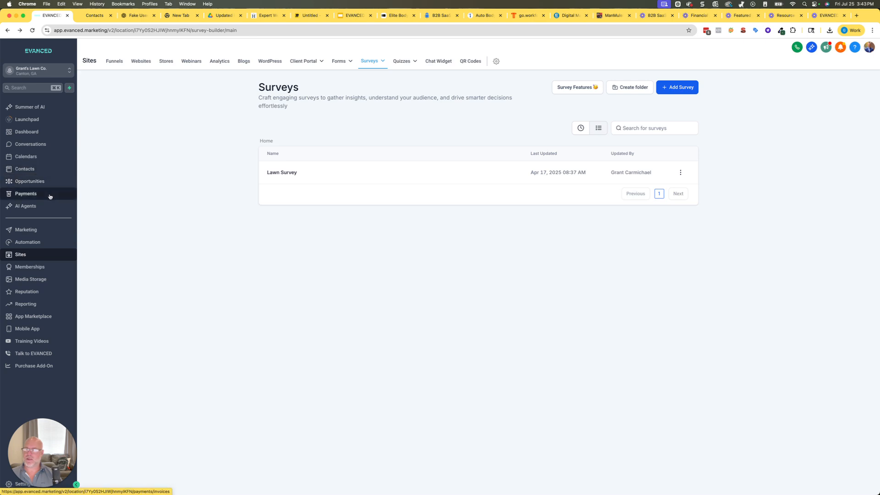
Reopen the newest contact's record and review its Lawn Quotes fields
{"action": "key", "text": "super+Tab"}
{"action": "left_click", "coordinate": [26, 171]}
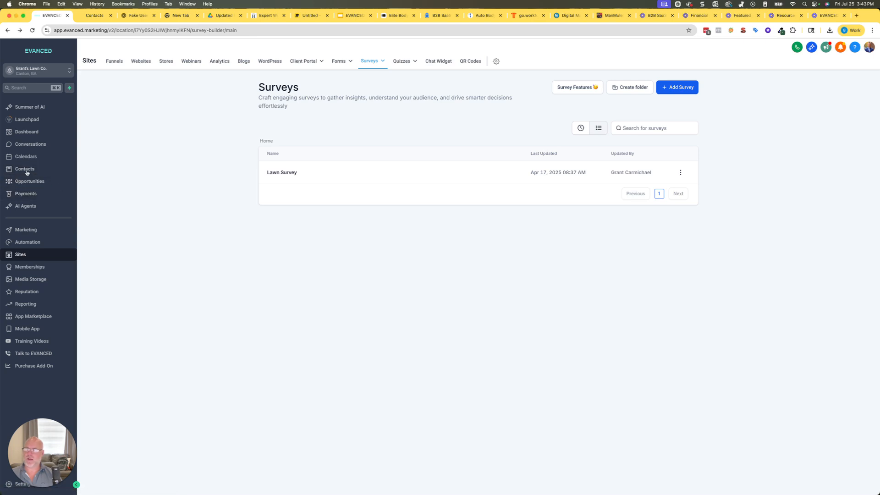
{"action": "left_click", "coordinate": [160, 164]}
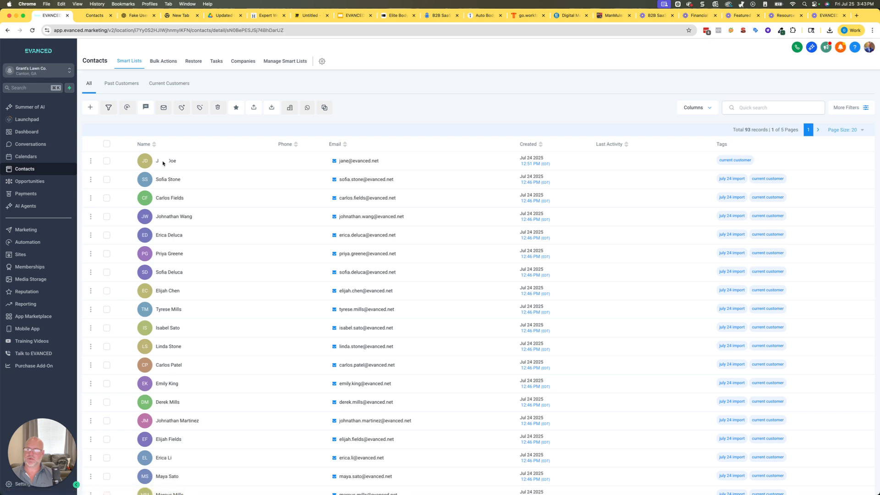
{"action": "scroll", "coordinate": [152, 283], "scroll_direction": "down", "scroll_amount": 4}
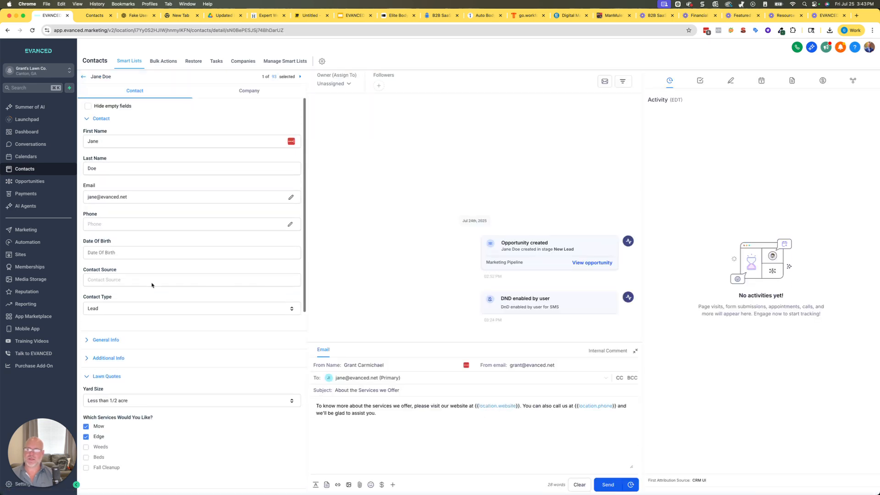
{"action": "scroll", "coordinate": [121, 325], "scroll_direction": "down", "scroll_amount": 2}
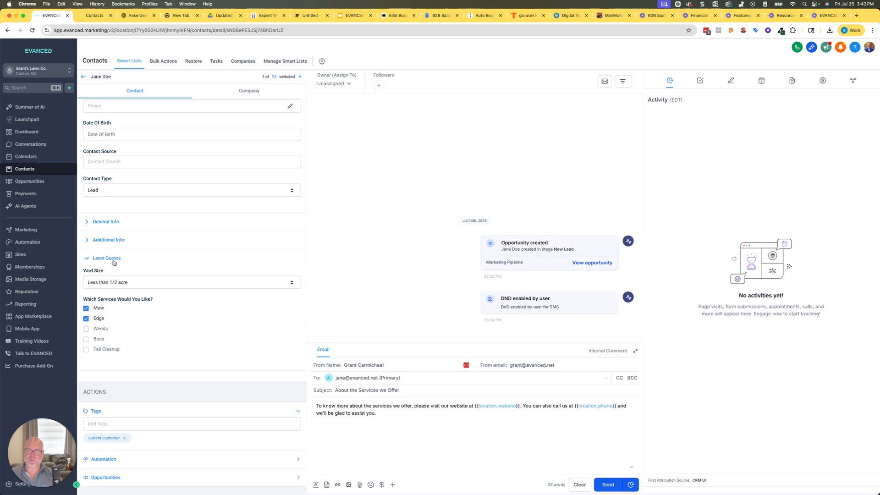
Open the Lawn Quotes folder in the custom fields settings
{"action": "left_click", "coordinate": [20, 484]}
{"action": "left_click", "coordinate": [23, 333]}
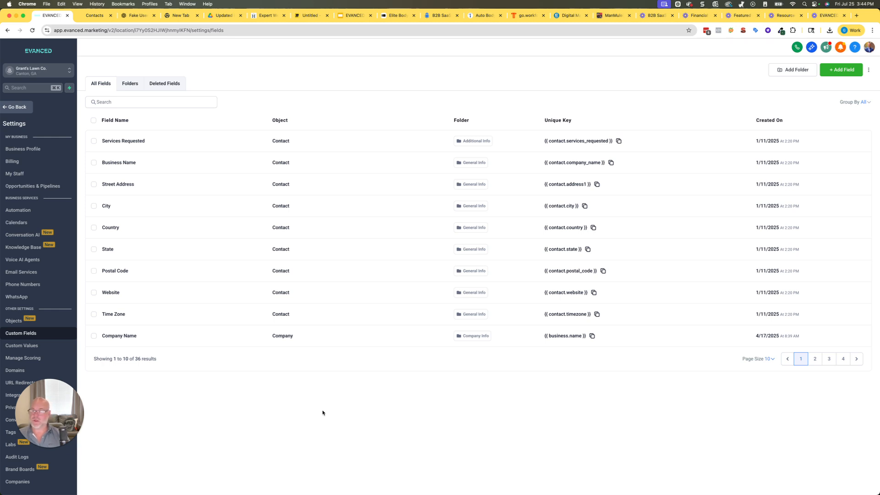
{"action": "left_click", "coordinate": [124, 84]}
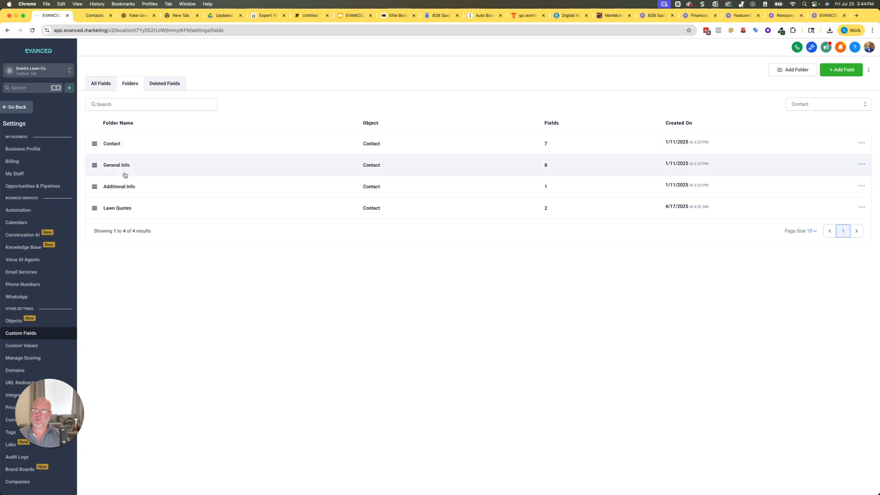
{"action": "left_click", "coordinate": [132, 211]}
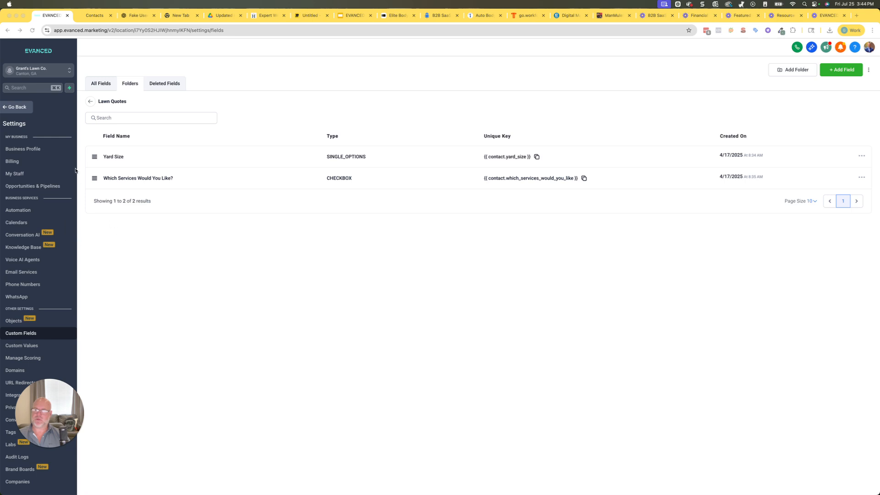
Start a new single-choice dropdown custom field in the Lawn Quotes group and name it Customer Lawn Type
{"action": "left_click", "coordinate": [832, 73]}
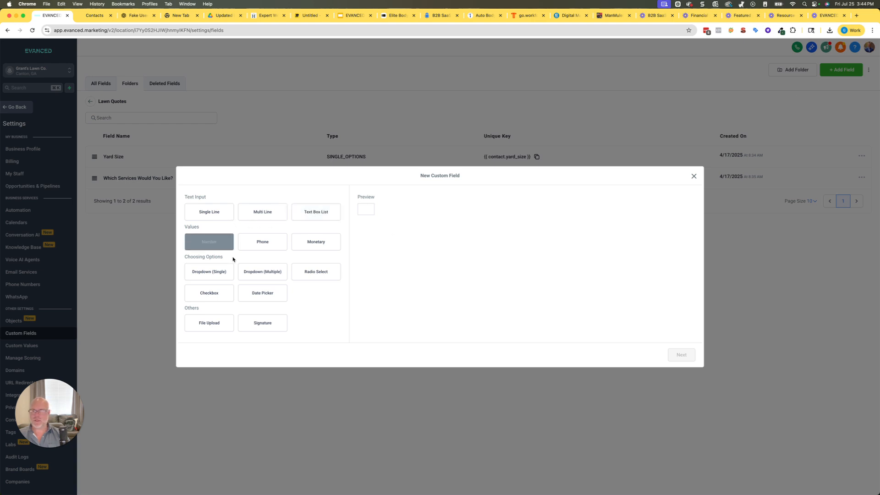
{"action": "left_click", "coordinate": [228, 271]}
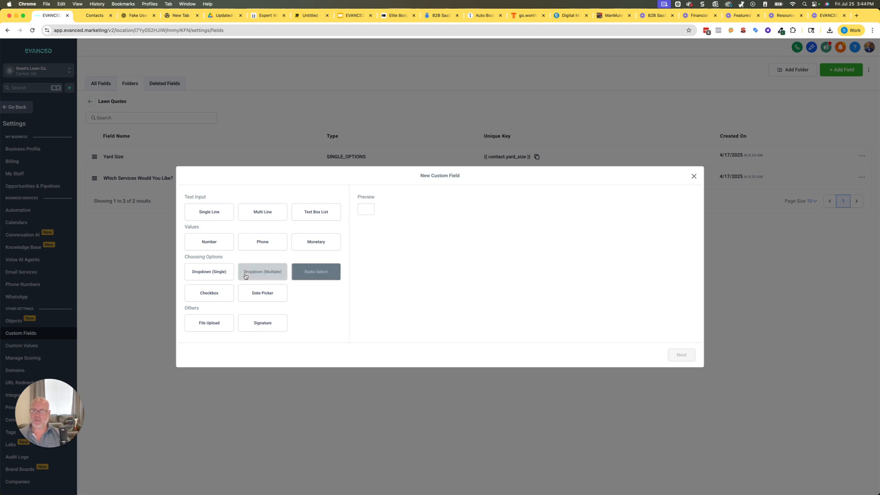
{"action": "left_click", "coordinate": [226, 276]}
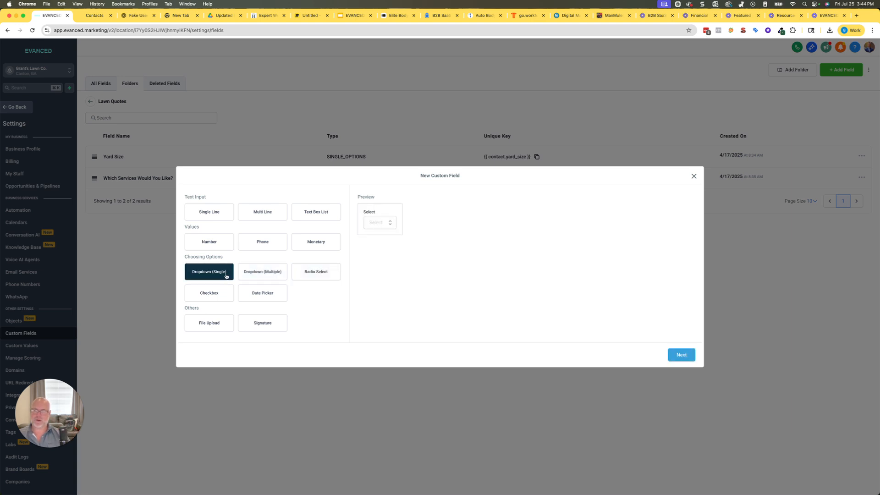
{"action": "left_click", "coordinate": [690, 359]}
{"action": "left_click", "coordinate": [254, 237]}
{"action": "type", "text": "Customer La"}
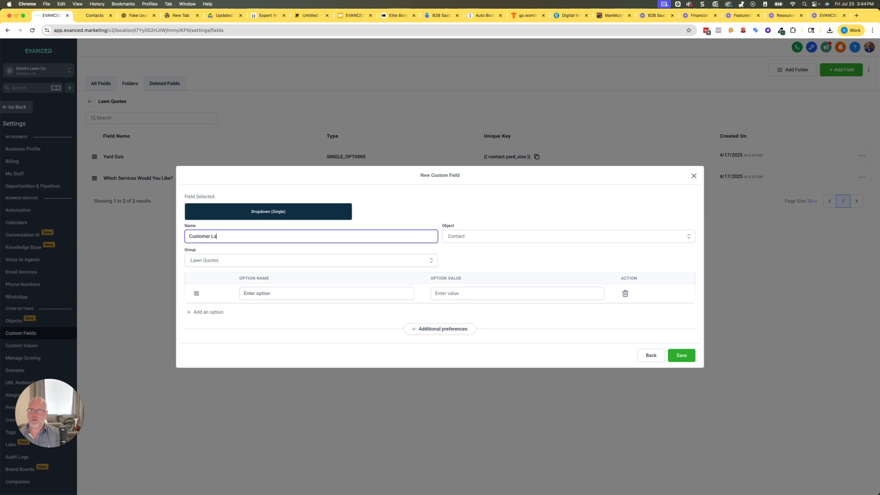
{"action": "type", "text": "wn Type"}
Give the Customer Lawn Type field the options Residential and Commercial, and save the field
{"action": "left_click", "coordinate": [300, 295]}
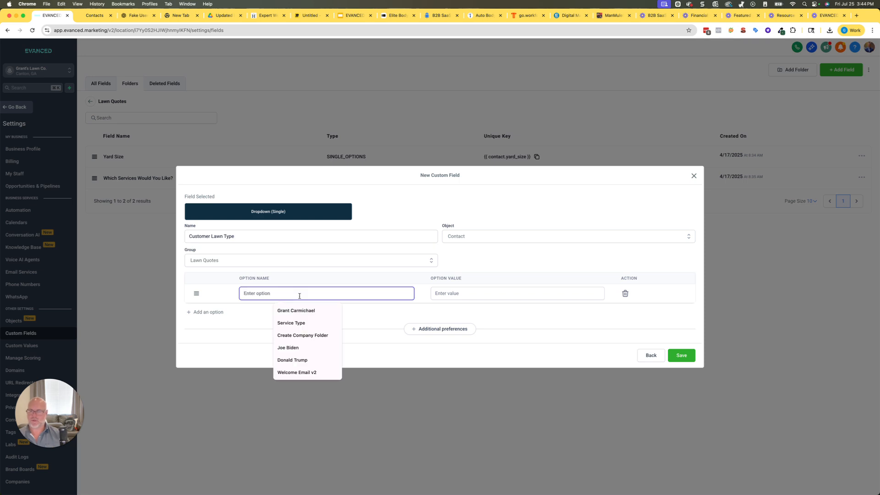
{"action": "type", "text": "Residential"}
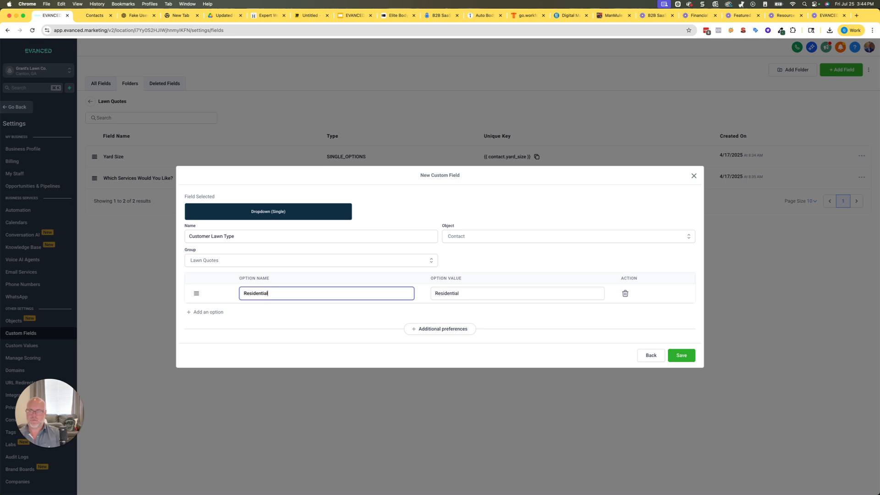
{"action": "left_click", "coordinate": [210, 313]}
{"action": "left_click", "coordinate": [260, 302]}
{"action": "type", "text": "Commercial"}
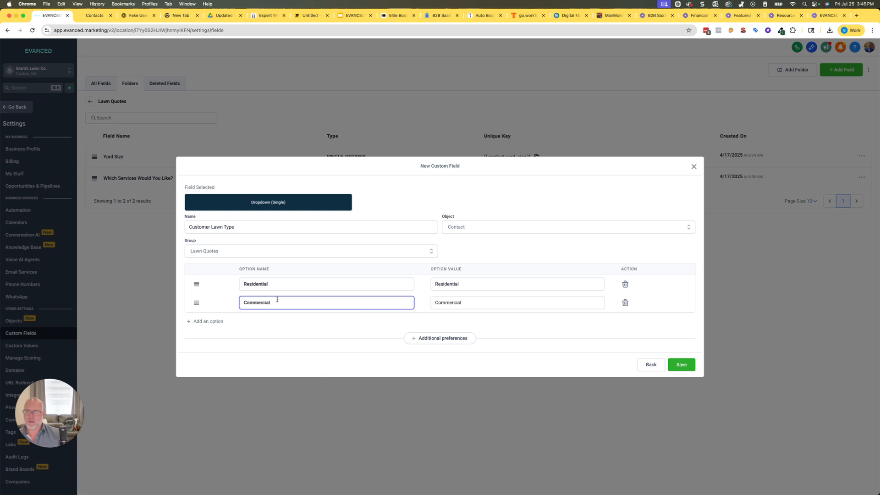
{"action": "left_click", "coordinate": [304, 323]}
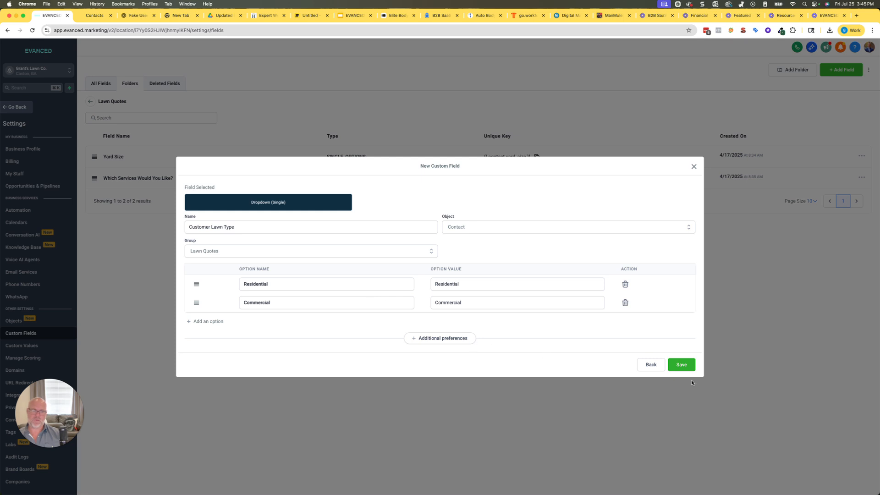
{"action": "left_click", "coordinate": [685, 367]}
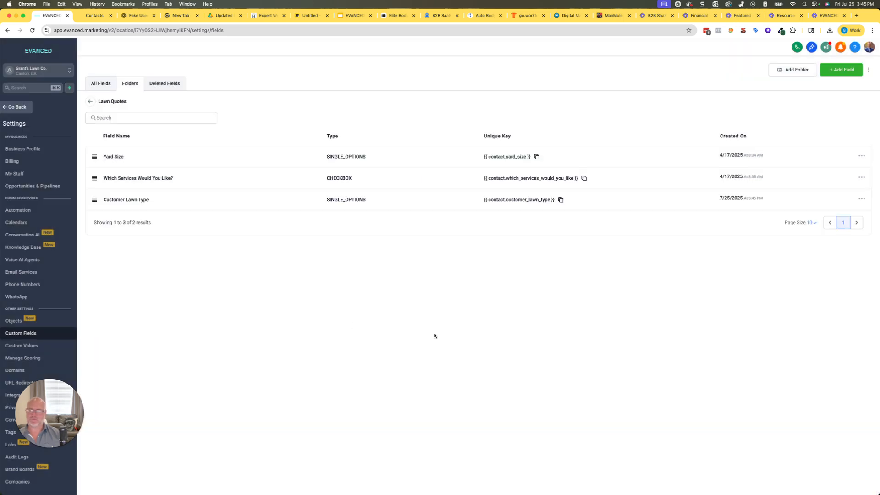
Return to the contact record and choose Residential for Customer Lawn Type in its Lawn Quotes fields
{"action": "left_click", "coordinate": [11, 109]}
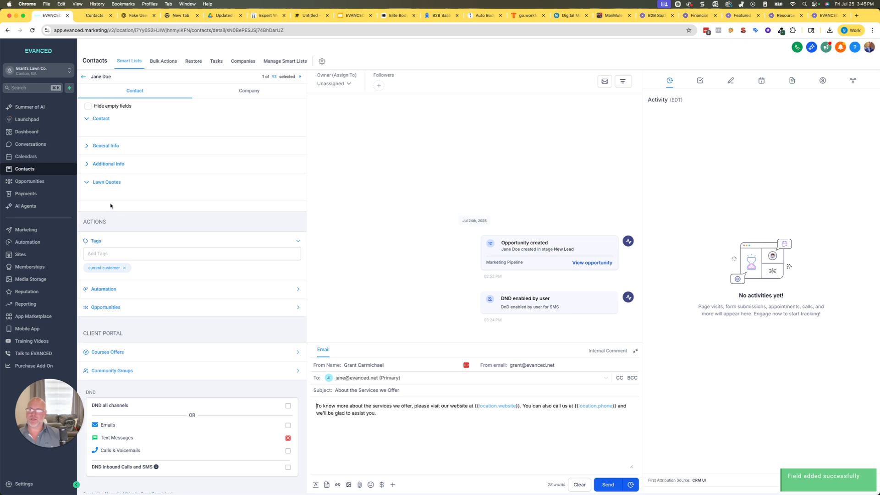
{"action": "left_click", "coordinate": [103, 184]}
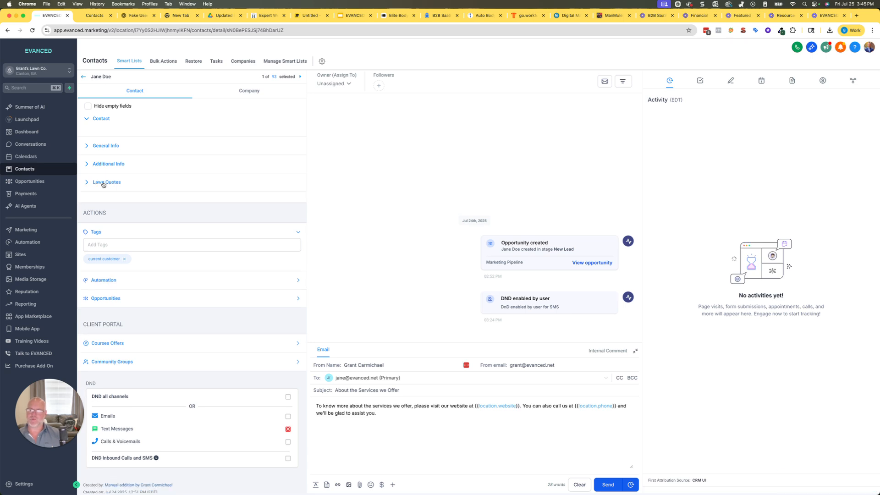
{"action": "left_click", "coordinate": [111, 182]}
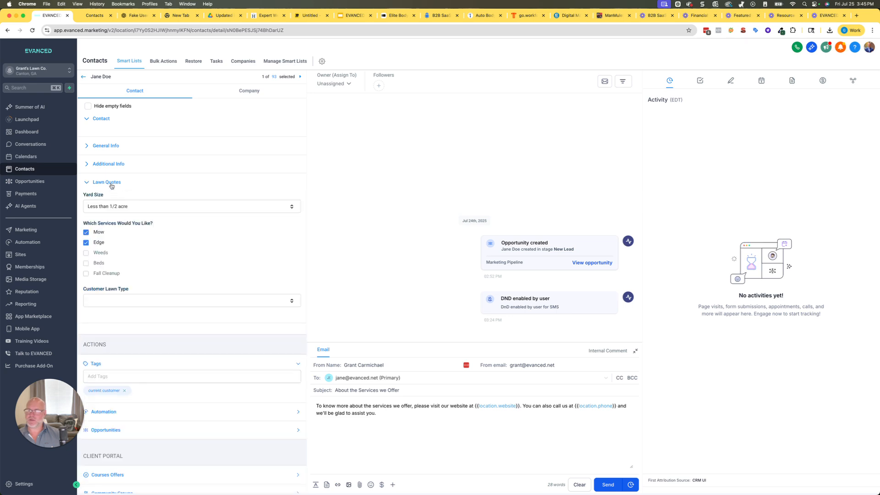
{"action": "left_click", "coordinate": [129, 302]}
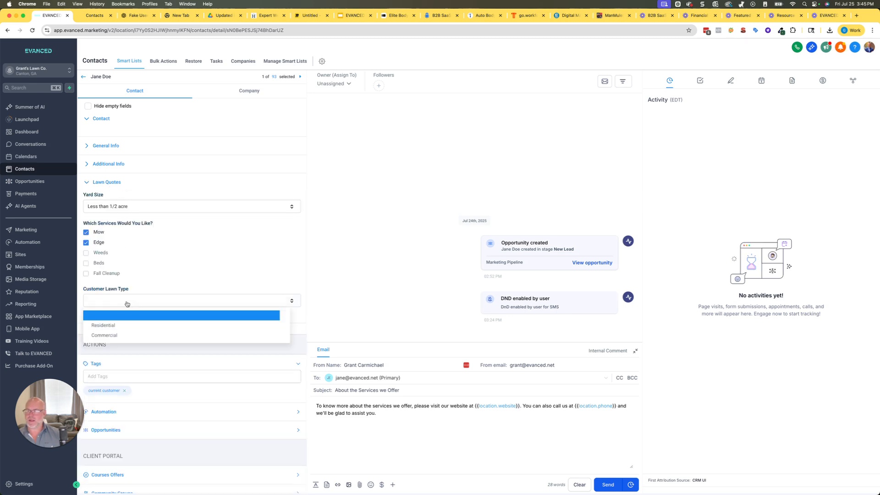
{"action": "left_click", "coordinate": [115, 325]}
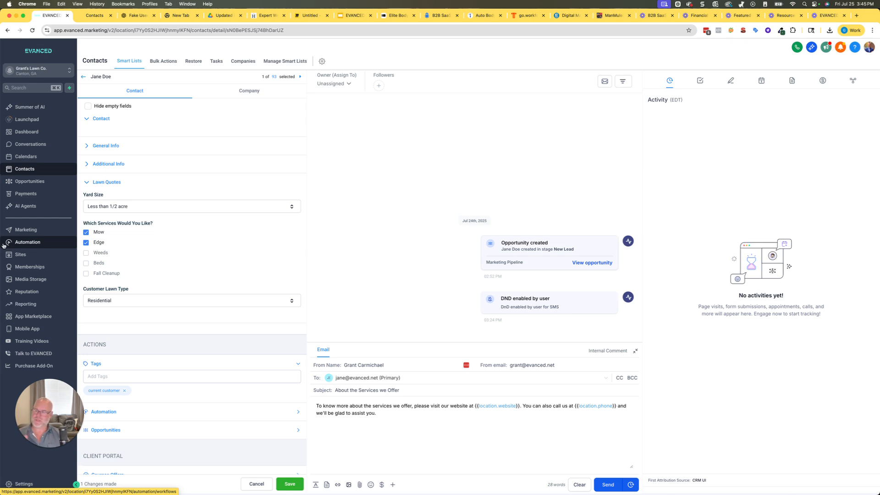
Open the Lawn Survey for editing and add a blank slide directly after Slide 1
{"action": "left_click", "coordinate": [25, 257]}
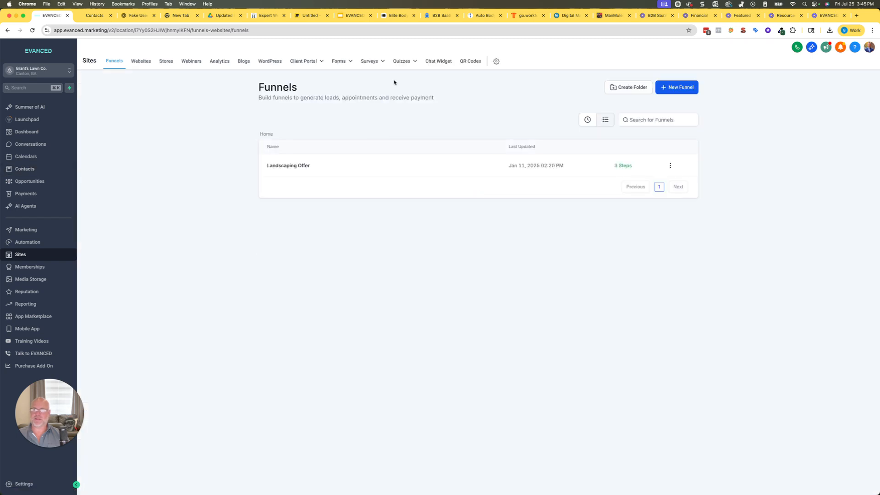
{"action": "left_click", "coordinate": [360, 77]}
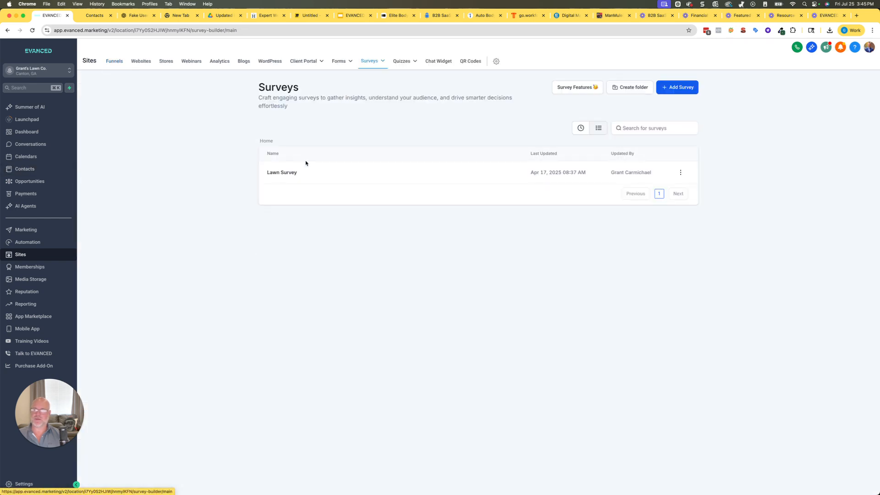
{"action": "left_click", "coordinate": [282, 173]}
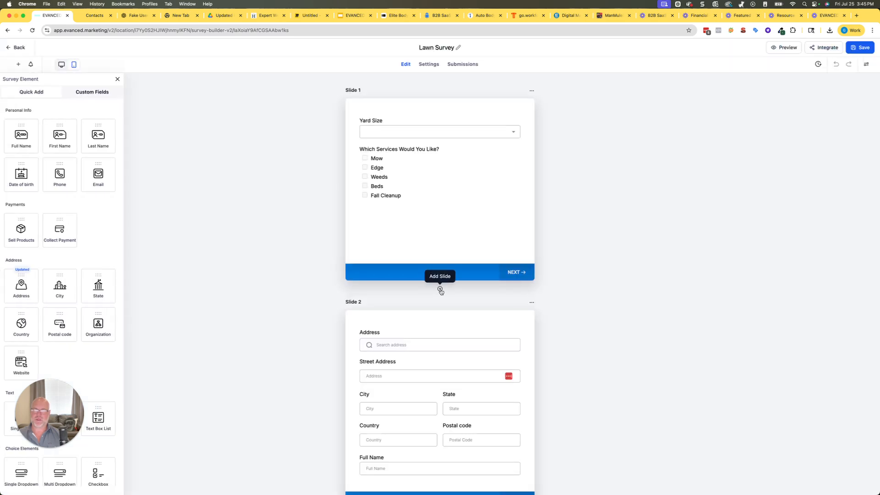
{"action": "left_click", "coordinate": [440, 288]}
Place the Customer Lawn Type custom field from Lawn Quotes on the blank Slide 3 and save the survey
{"action": "left_click", "coordinate": [95, 96]}
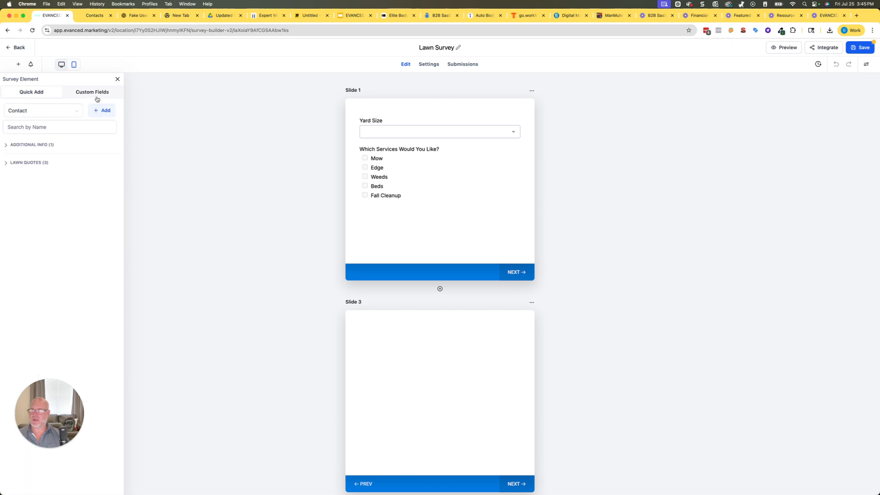
{"action": "left_click", "coordinate": [11, 163]}
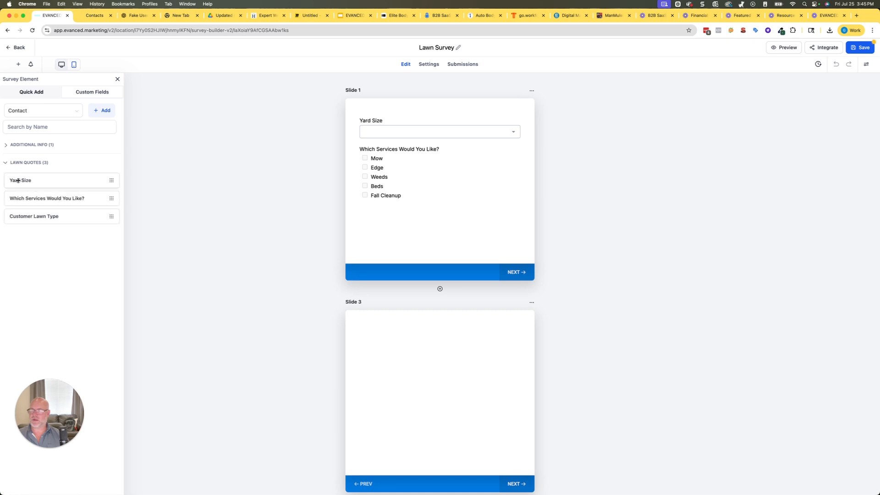
{"action": "left_click_drag", "start_coordinate": [34, 221], "coordinate": [434, 368]}
{"action": "left_click", "coordinate": [860, 48]}
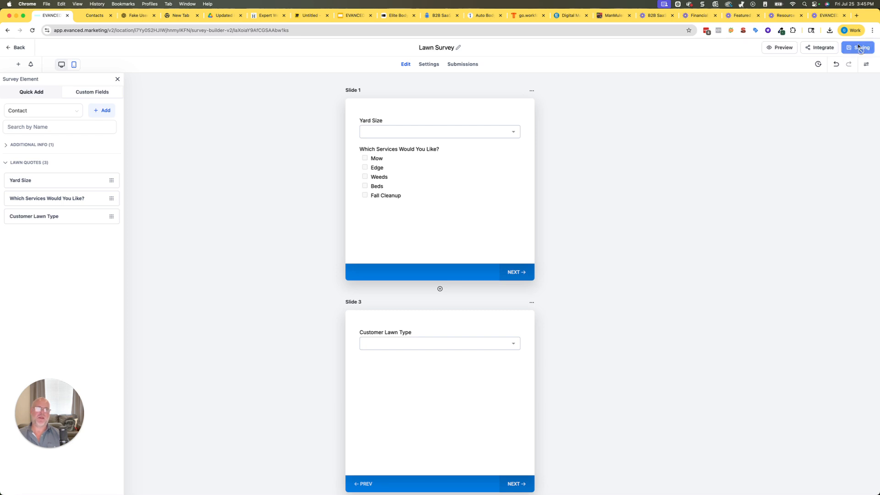
Preview the Lawn Survey and answer its first slide with yard size Less than 1/2 acre and the services Mow and Edge
{"action": "left_click", "coordinate": [774, 49]}
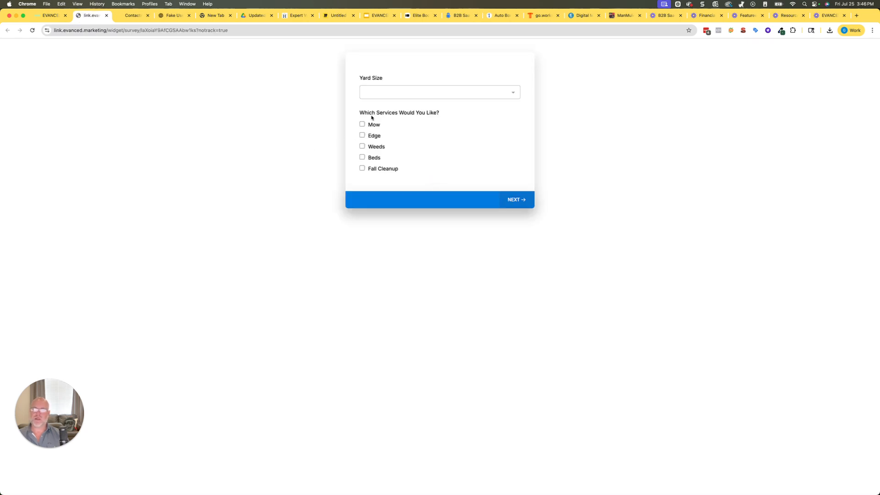
{"action": "left_click", "coordinate": [392, 94]}
{"action": "left_click", "coordinate": [384, 111]}
{"action": "left_click", "coordinate": [362, 124]}
{"action": "left_click", "coordinate": [363, 135]}
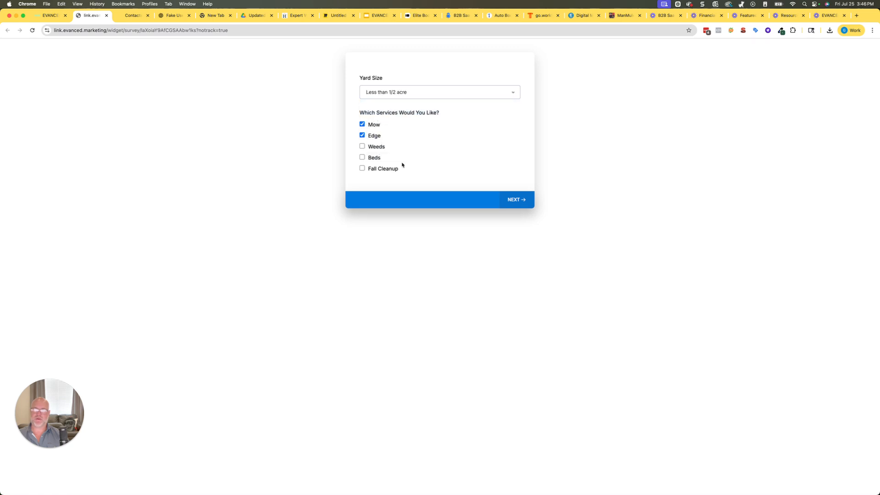
Advance the preview to the Customer Lawn Type slide and choose Residential to continue to the address slide
{"action": "left_click", "coordinate": [512, 201]}
{"action": "left_click", "coordinate": [384, 92]}
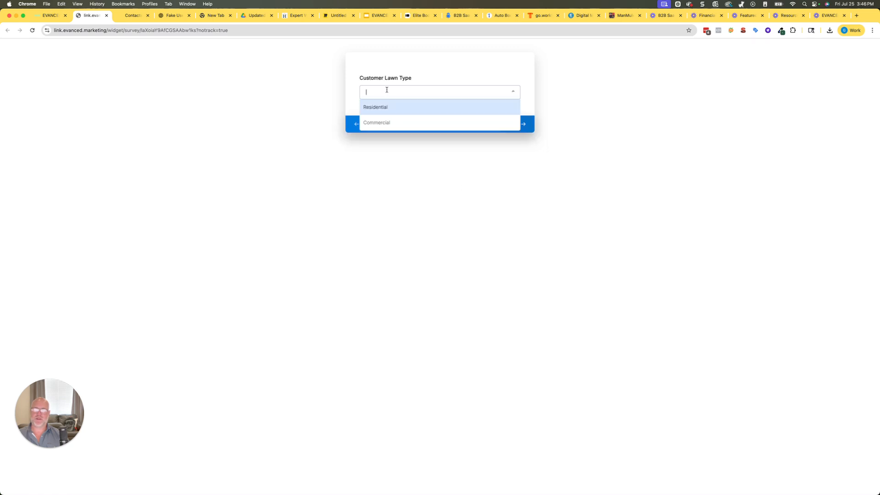
{"action": "left_click", "coordinate": [383, 113]}
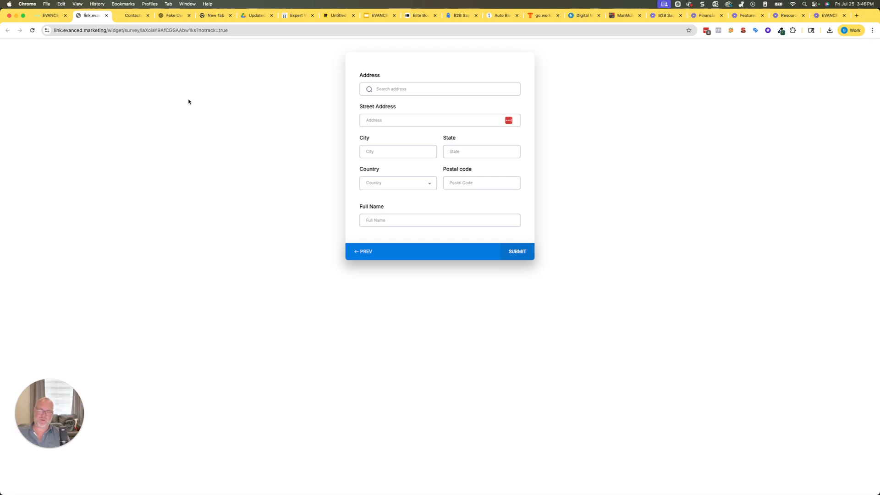
Leave the survey builder and open the folder list of the custom fields in the account settings
{"action": "left_click", "coordinate": [56, 16]}
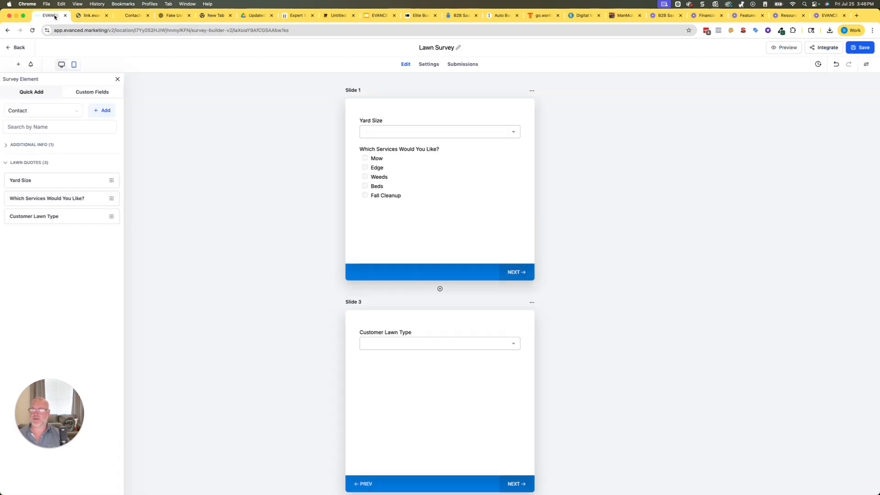
{"action": "left_click", "coordinate": [20, 47]}
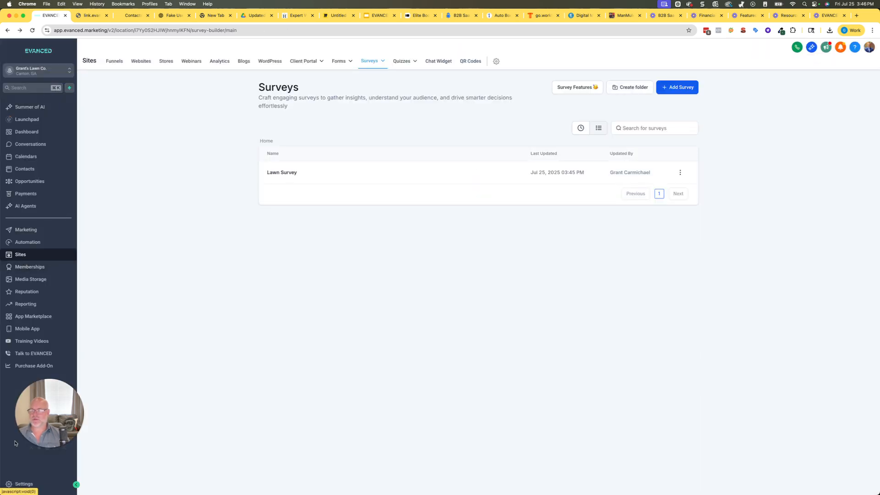
{"action": "left_click", "coordinate": [22, 486]}
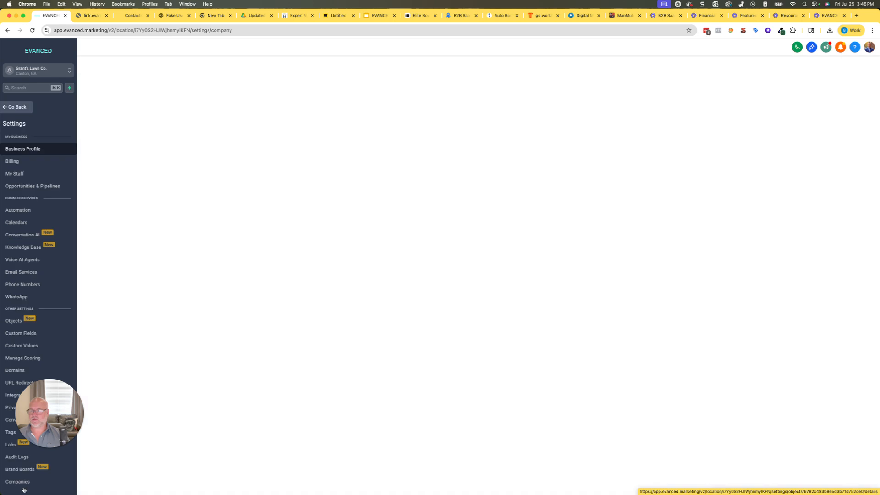
{"action": "left_click", "coordinate": [30, 334]}
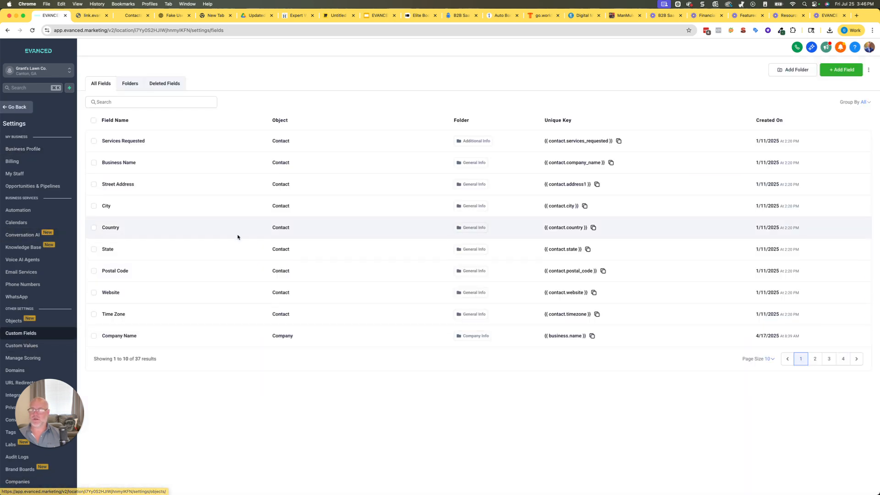
{"action": "left_click", "coordinate": [129, 83]}
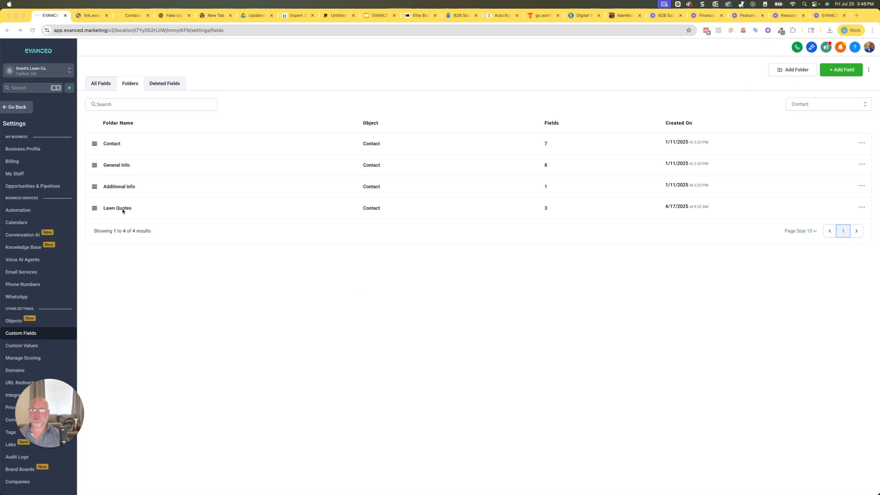
Examine the custom fields in the Lawn Quotes folder and return to the folder list
{"action": "left_click", "coordinate": [194, 249]}
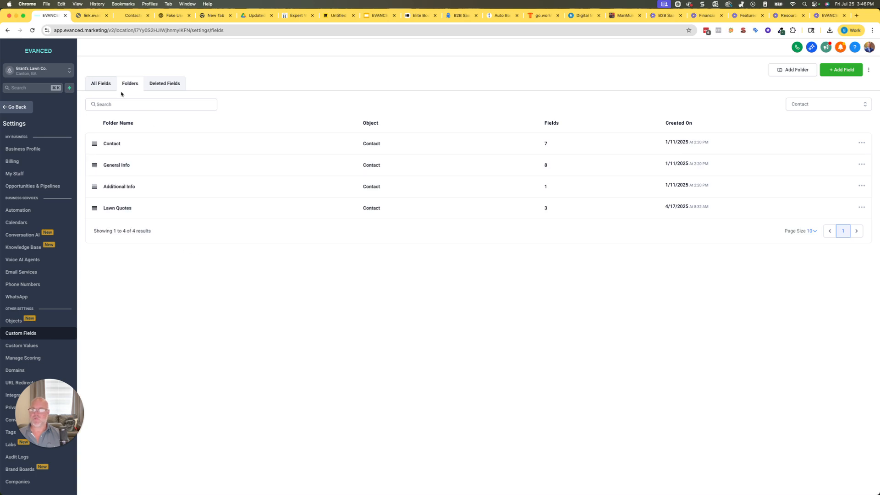
{"action": "left_click", "coordinate": [105, 84]}
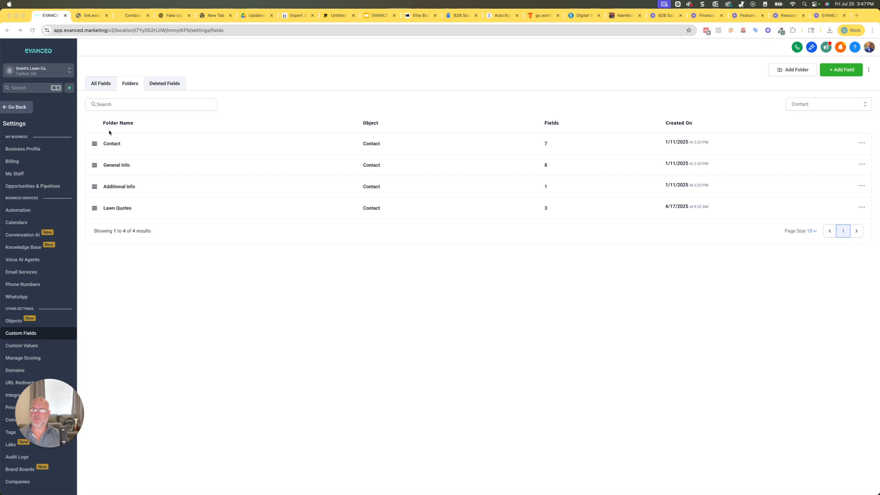
{"action": "left_click", "coordinate": [121, 209]}
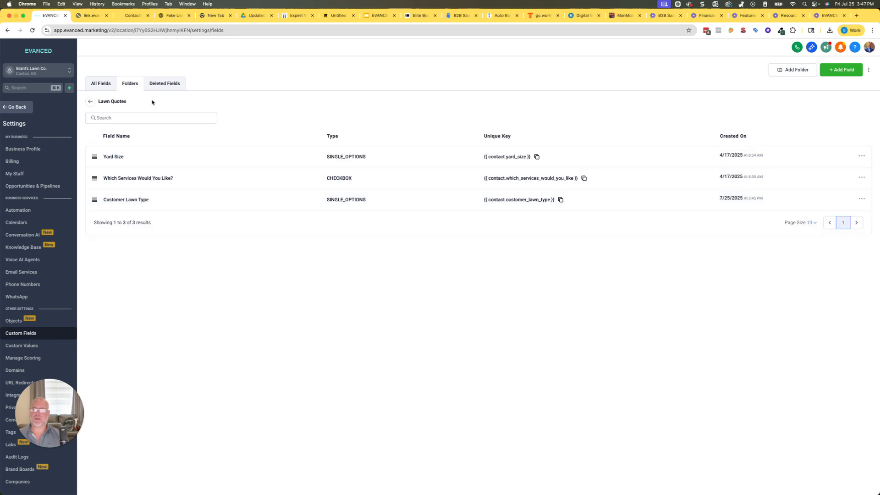
{"action": "left_click", "coordinate": [90, 103]}
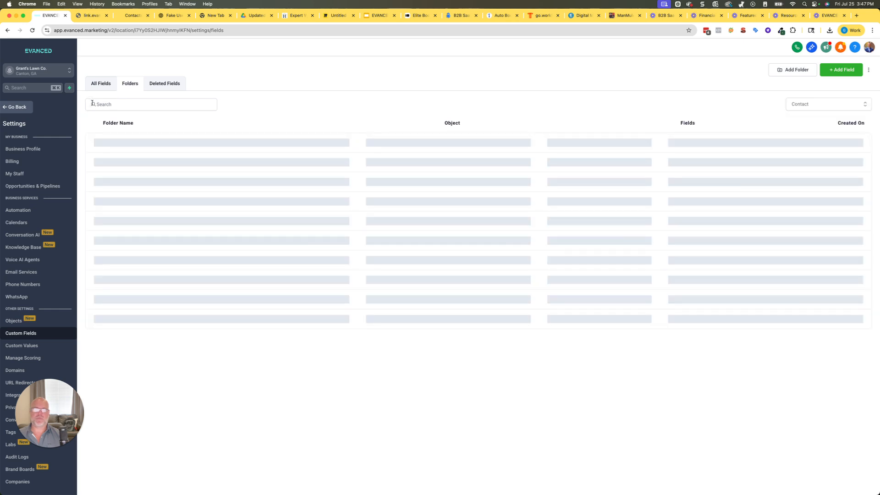
Filter the custom field folders to the Opportunity object
{"action": "left_click", "coordinate": [813, 107]}
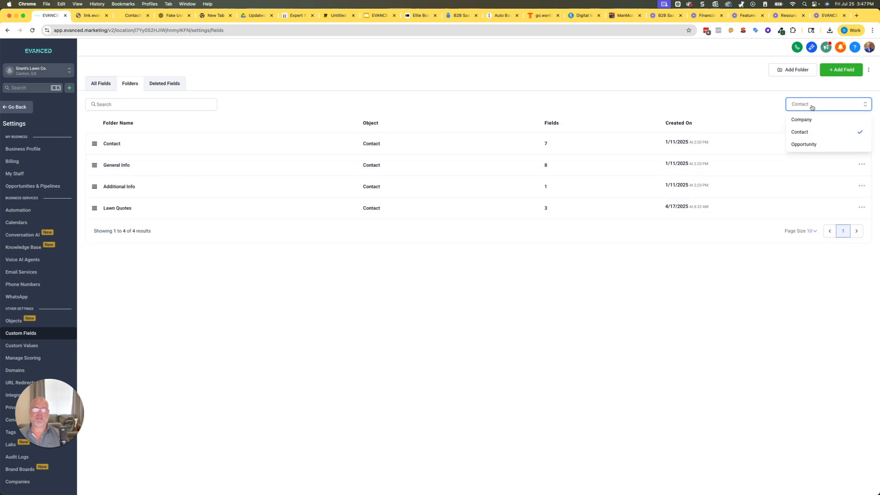
{"action": "left_click", "coordinate": [805, 144]}
{"action": "left_click", "coordinate": [800, 107]}
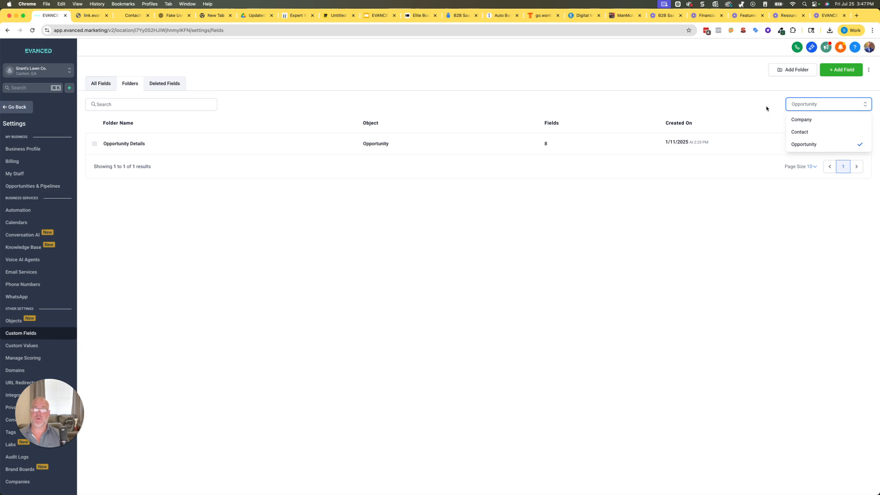
{"action": "left_click", "coordinate": [809, 145]}
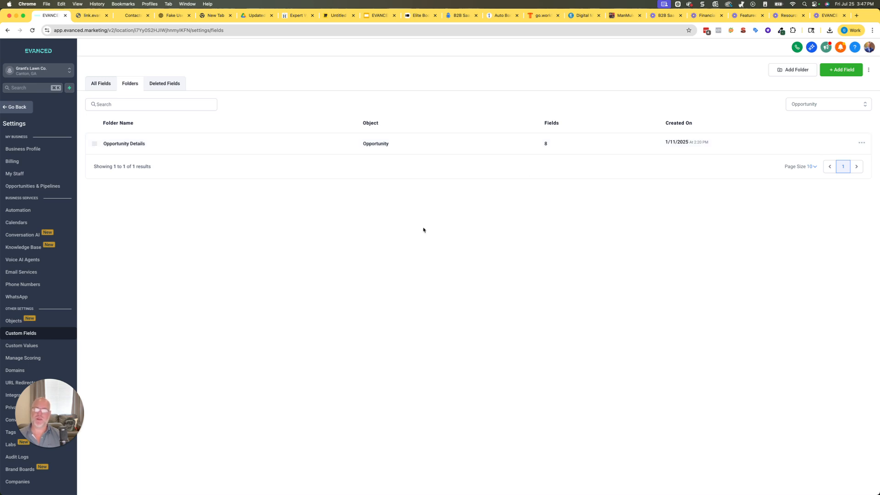
Examine the fields in the Opportunity Details folder, then go back and open the folder list's object choices
{"action": "left_click", "coordinate": [113, 147]}
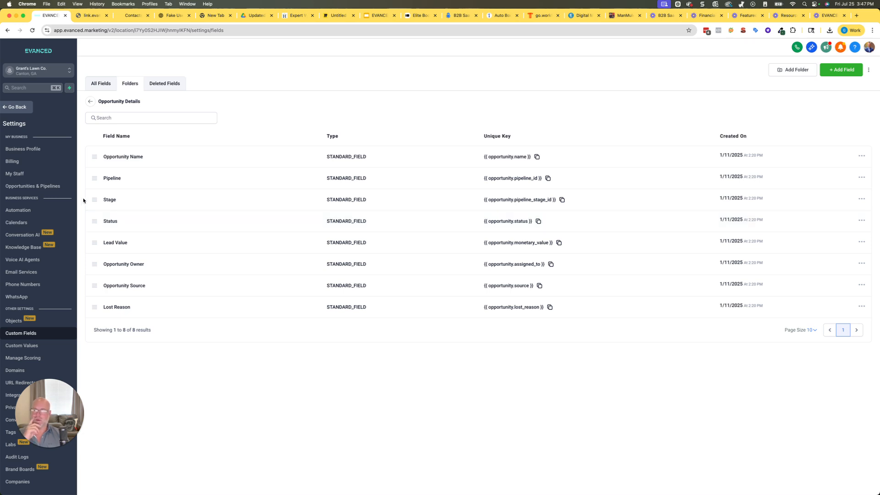
{"action": "left_click", "coordinate": [90, 100]}
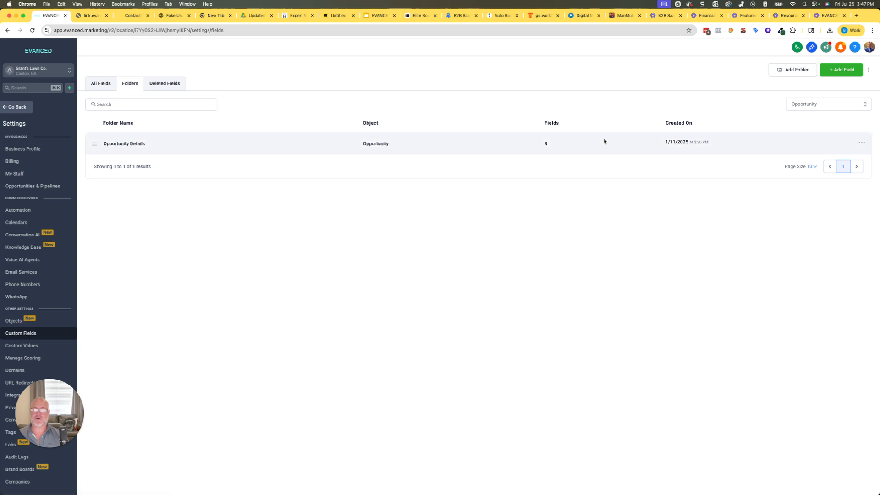
{"action": "left_click", "coordinate": [802, 107]}
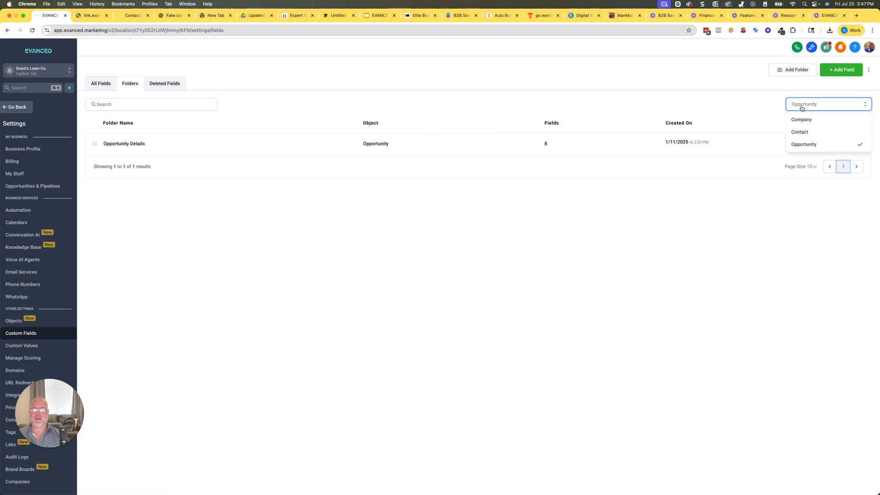